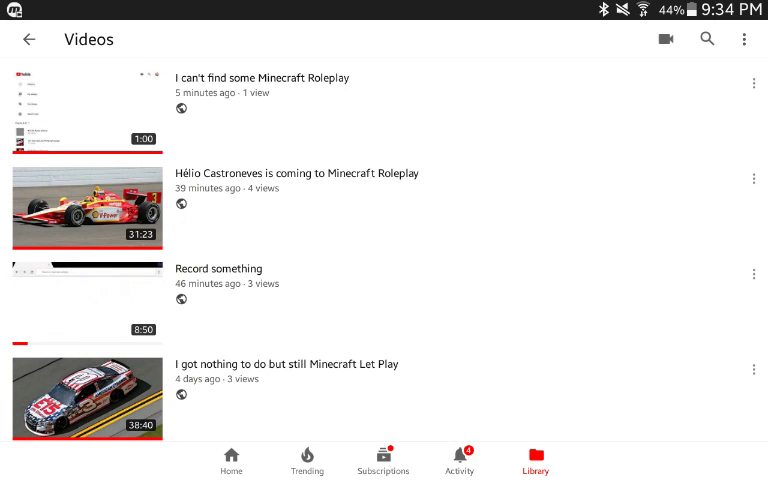
# Check and dismiss the notification shade, then bring up YouTube search with recent history
pyautogui.moveTo(384, 5); pyautogui.dragTo(384, 150)
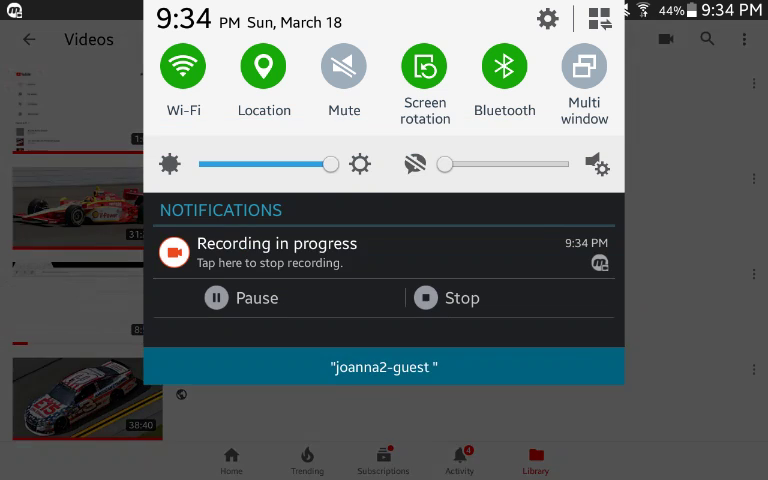
pyautogui.moveTo(384, 360); pyautogui.dragTo(384, 40)
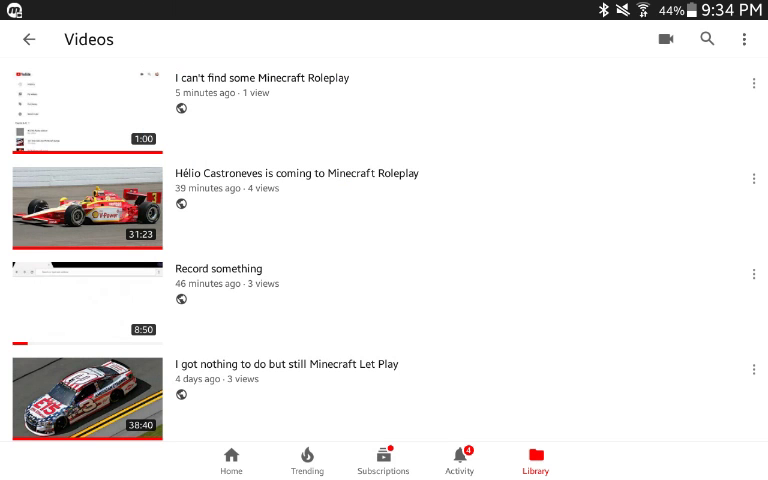
pyautogui.click(707, 39)
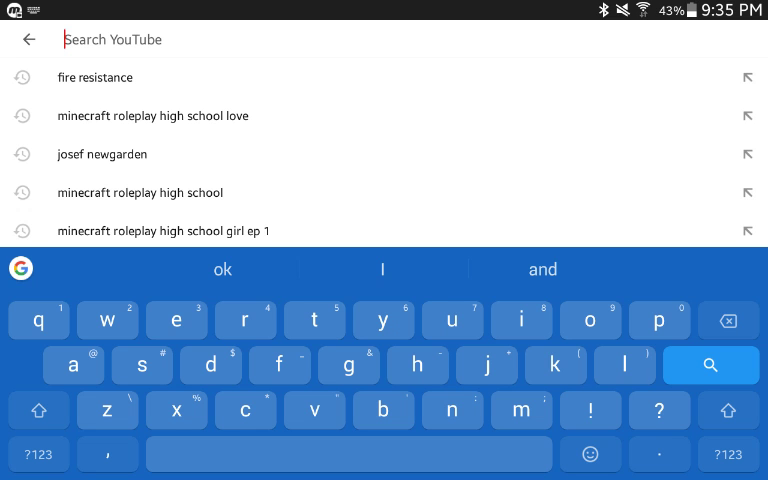
# View results for 'minecraft roleplay high school love', then return to the Videos list
pyautogui.click(153, 115)
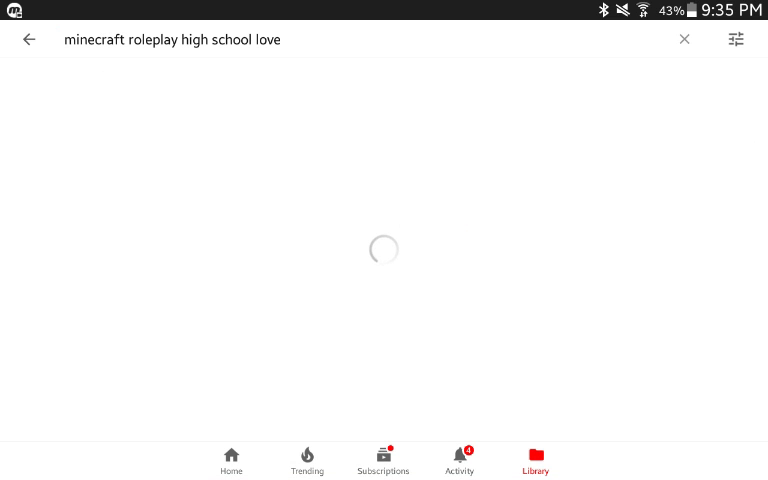
pyautogui.scroll(-2, 384, 250)
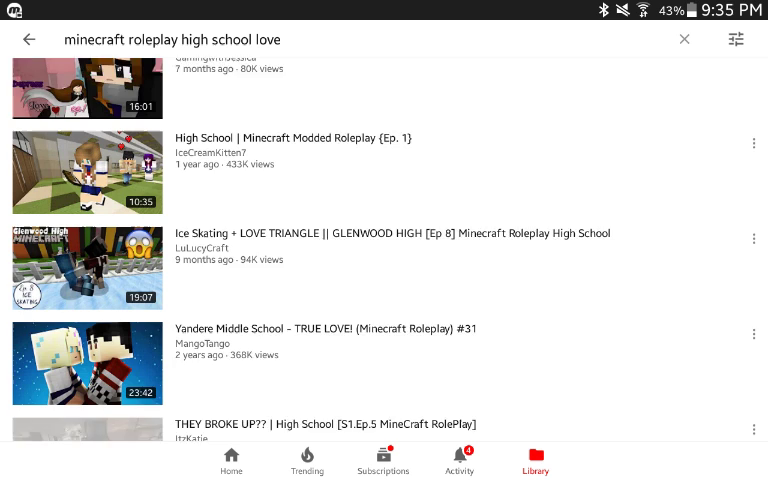
pyautogui.scroll(2, 384, 250)
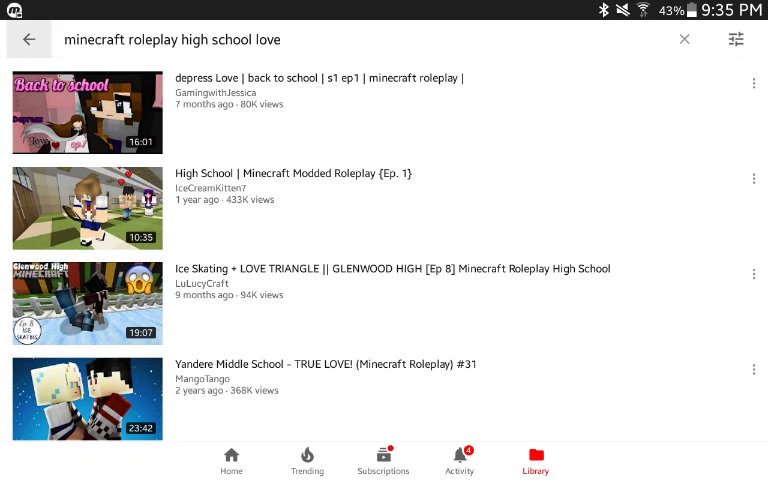
pyautogui.click(29, 39)
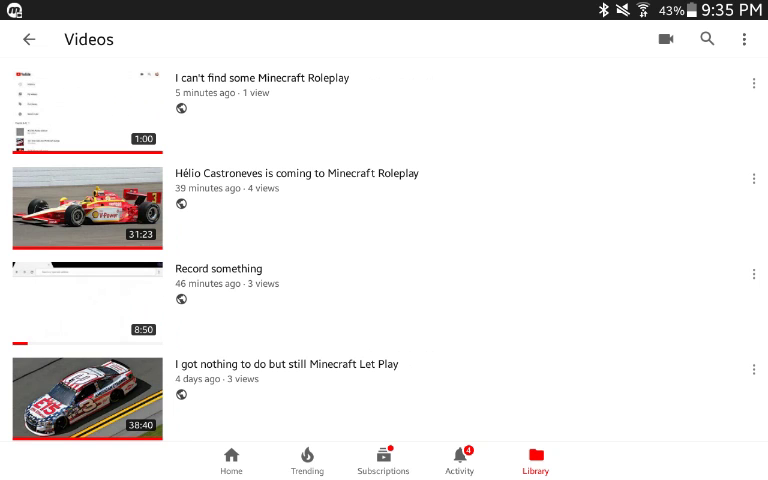
# Bring up YouTube search from the Videos page, with recent searches listed
pyautogui.click(707, 39)
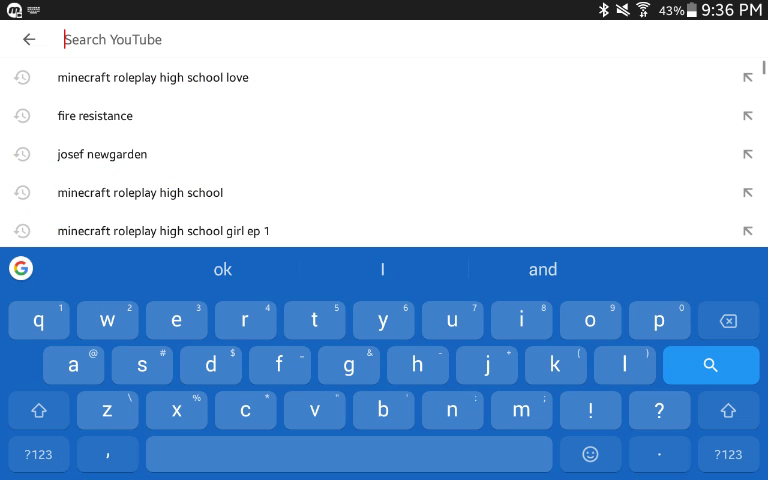
# Browse down the 'minecraft roleplay high school love' results, then return to the uploaded Videos list
pyautogui.click(29, 39)
pyautogui.click(707, 39)
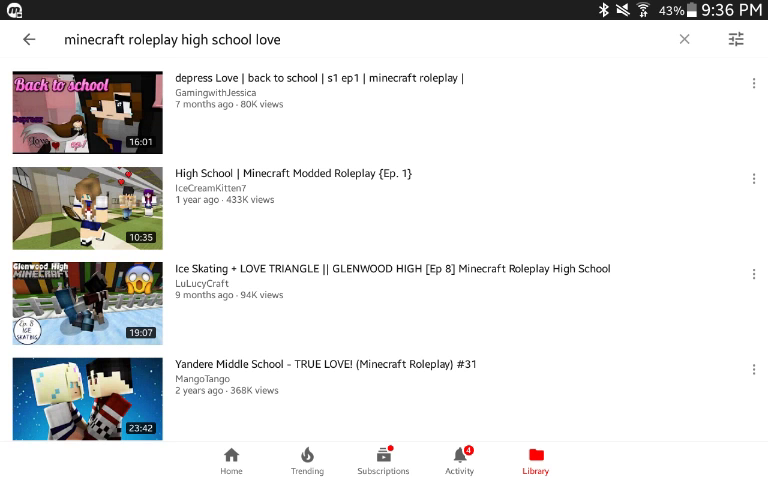
pyautogui.scroll(-6, 384, 250)
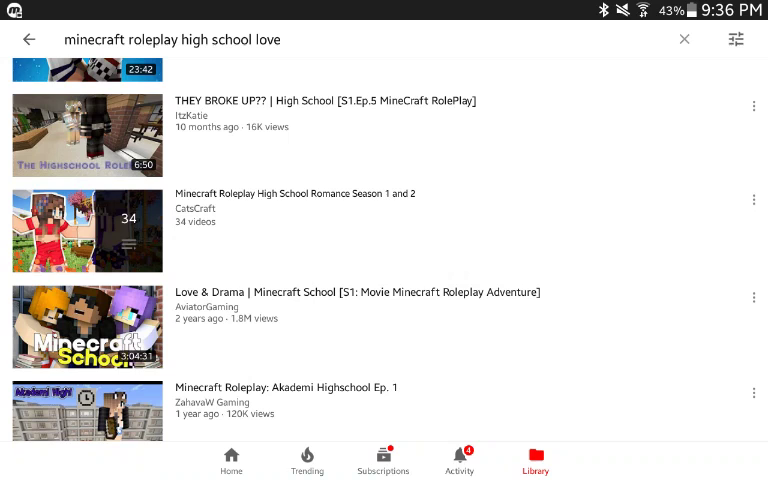
pyautogui.click(29, 39)
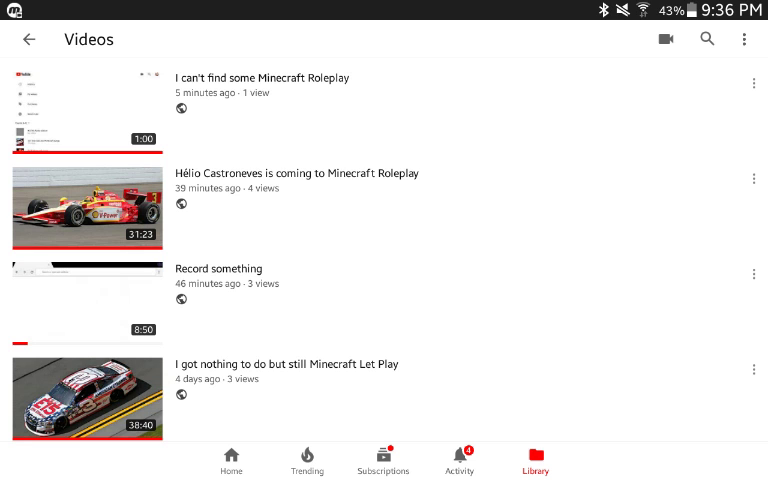
# Go back to Library and sort the playlists by Recently added
pyautogui.click(29, 39)
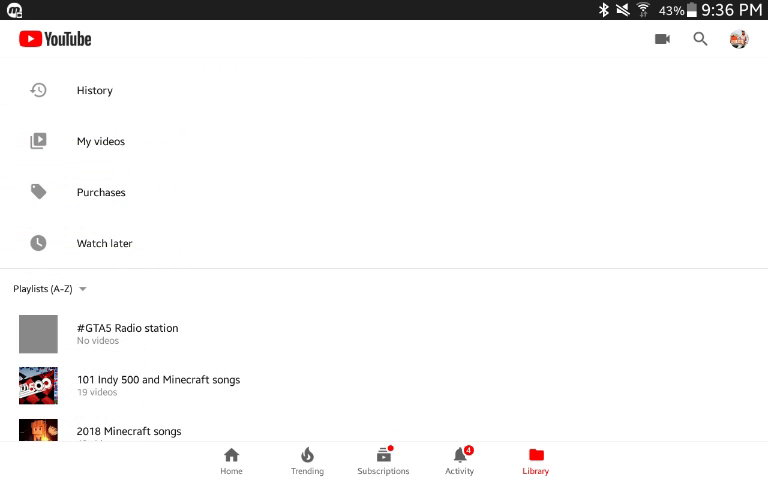
pyautogui.scroll(-3, 384, 250)
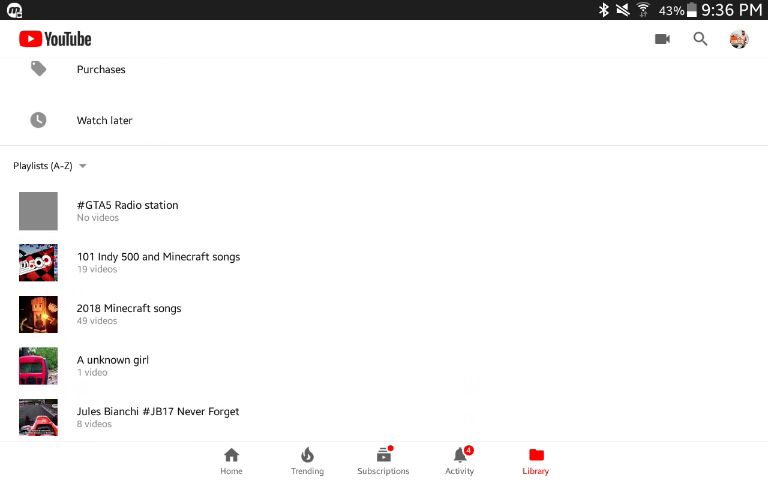
pyautogui.click(48, 165)
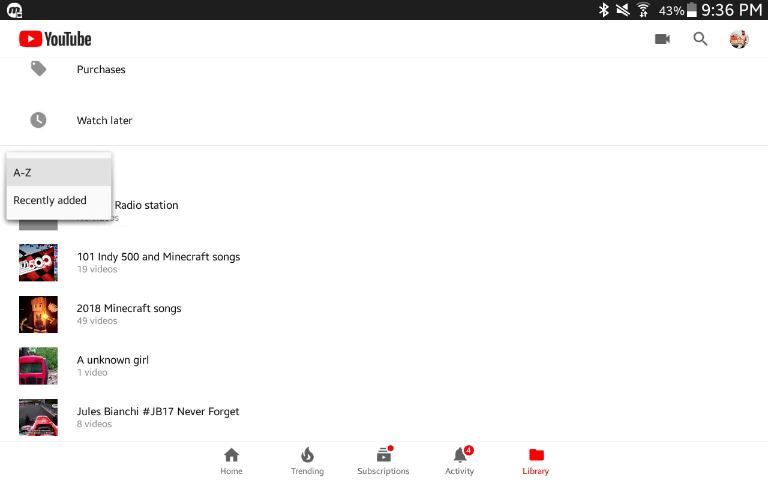
pyautogui.click(50, 200)
pyautogui.scroll(-1, 384, 250)
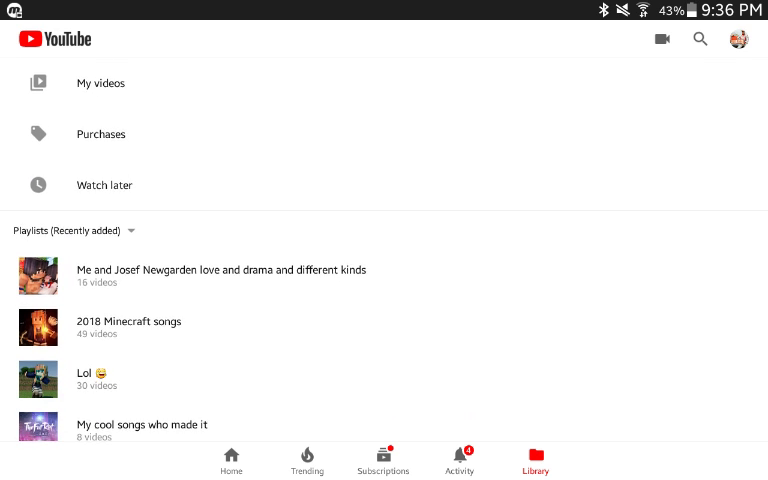
# View the 'Me and Josef Newgarden' playlist, return to Library, and pull down notifications
pyautogui.click(220, 276)
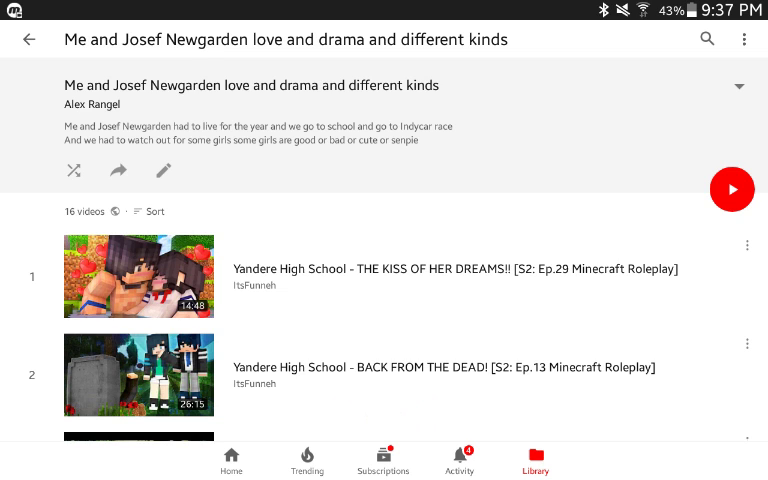
pyautogui.press('Escape')
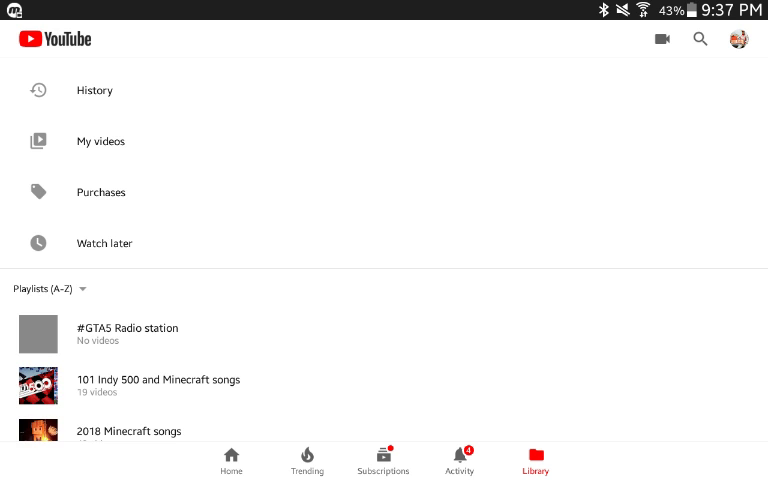
pyautogui.moveTo(384, 5); pyautogui.dragTo(384, 300)
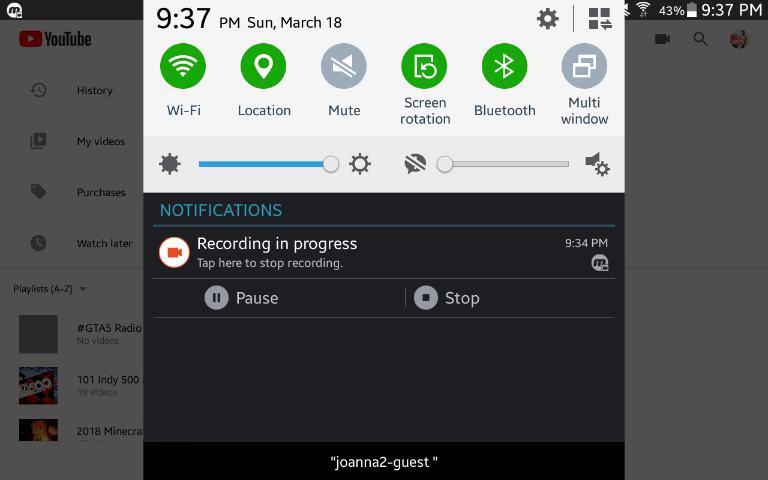